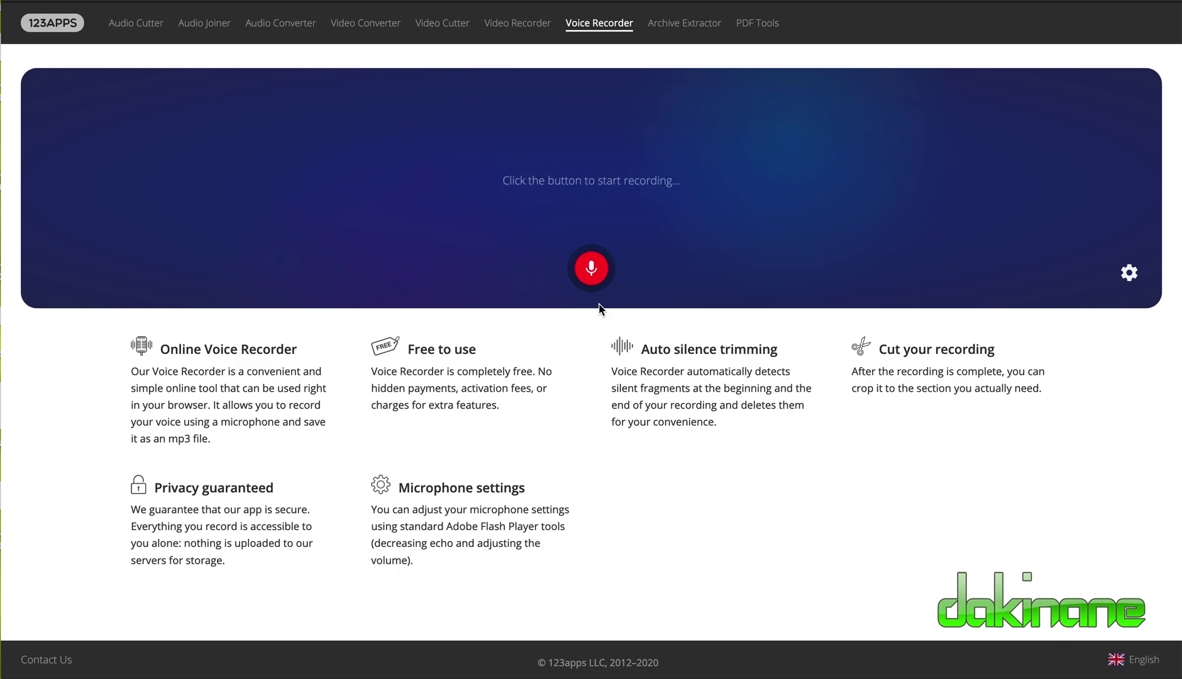
Start a voice recording in Online Voice Recorder and speak the message
left_click(592, 269)
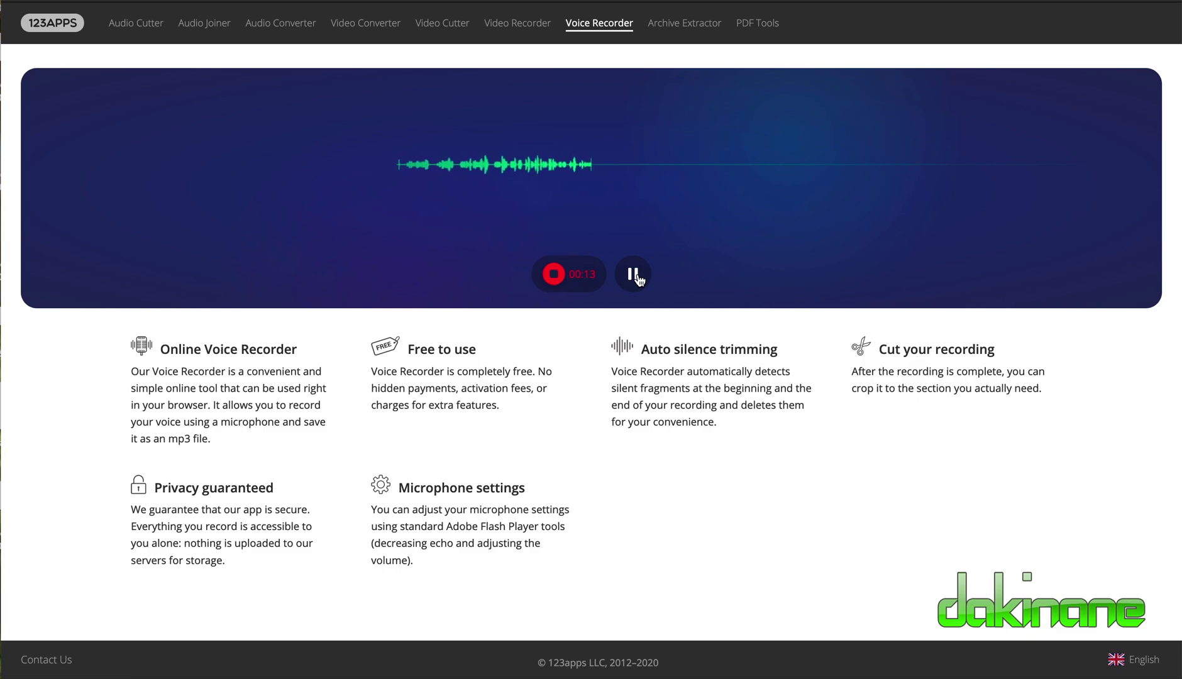
Stop the recording and trim the clip to run from 00:00.6 to 00:14.0
left_click(554, 275)
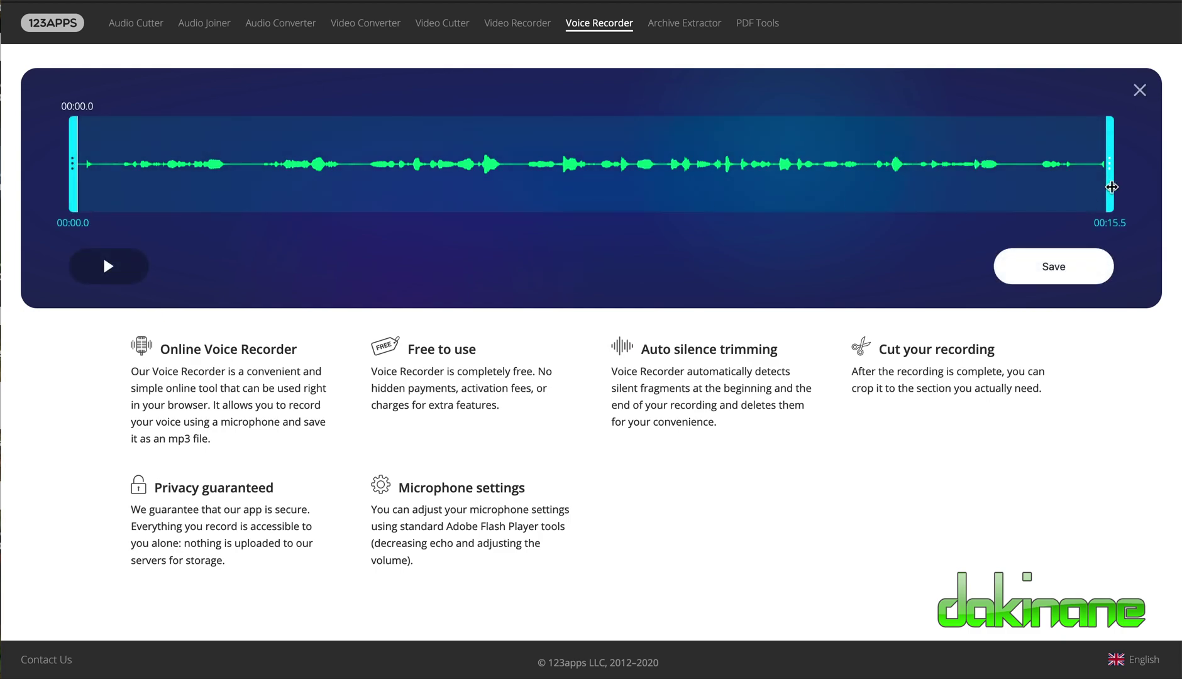
left_click_drag(1113, 186, 1005, 201)
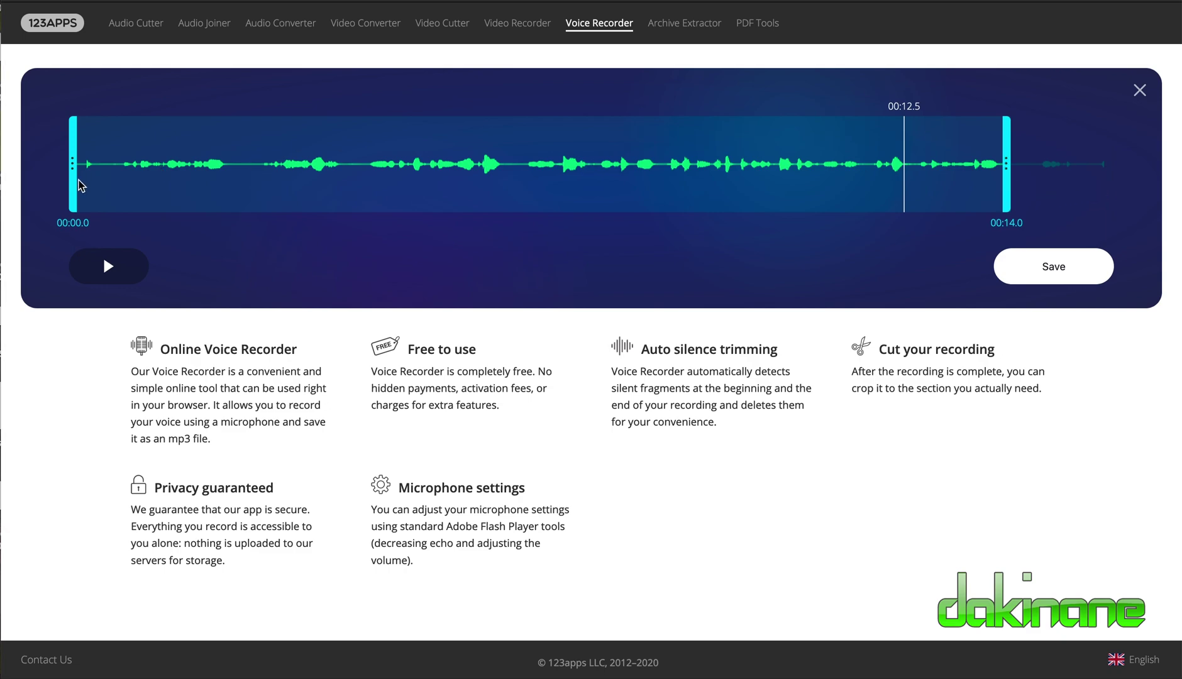
left_click_drag(73, 184, 108, 176)
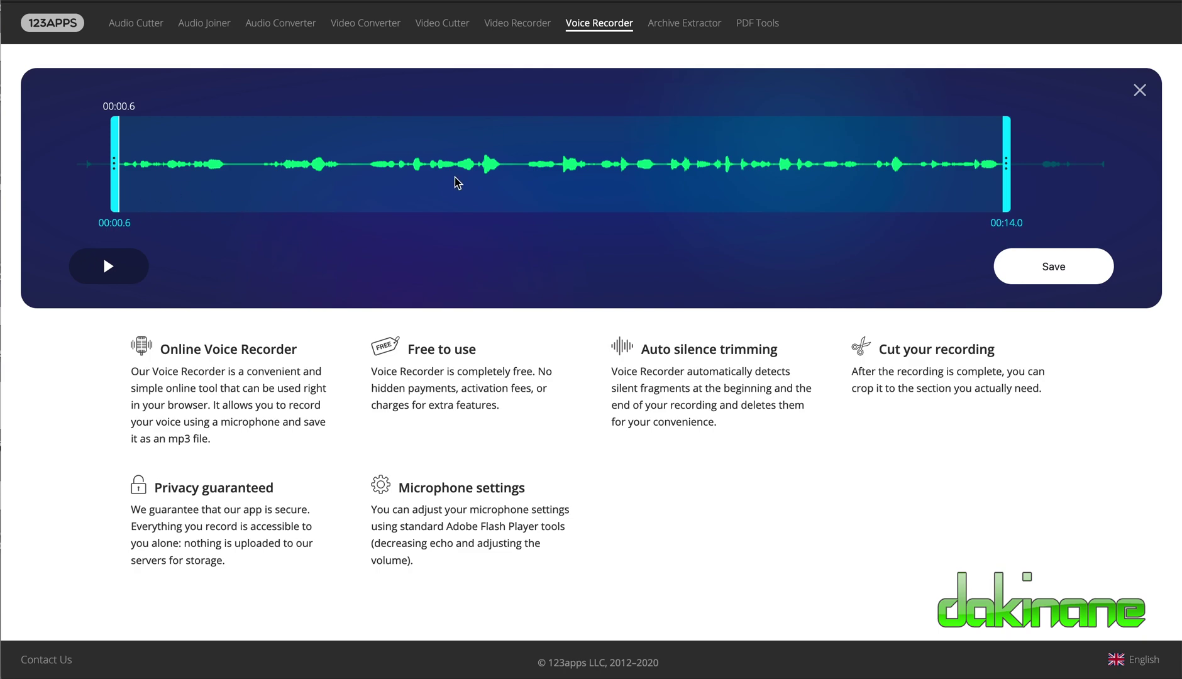
Save the trimmed clip as an mp3 and bring up the downloaded file's options
left_click(1054, 266)
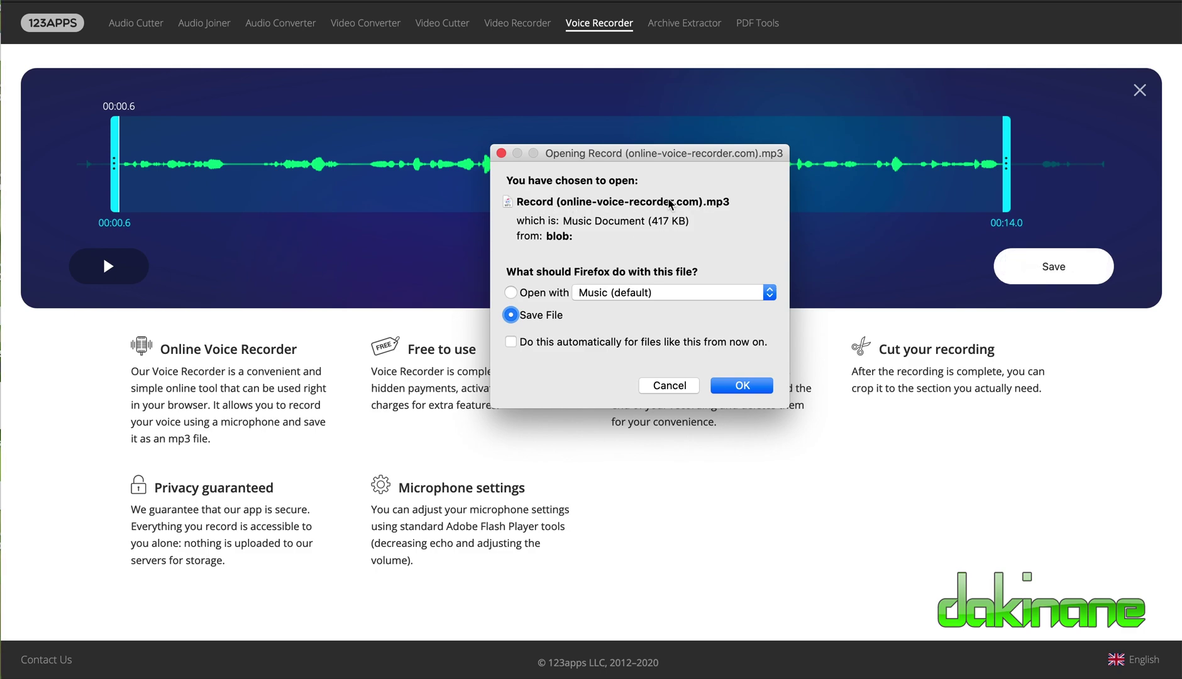
left_click(743, 385)
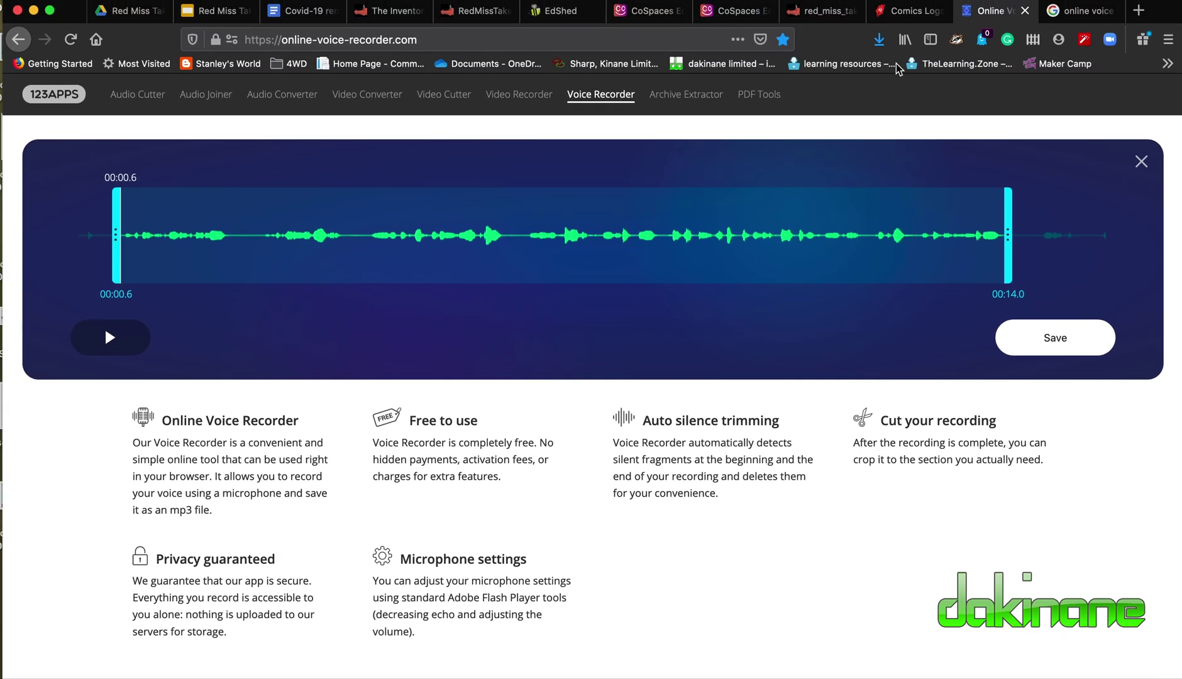
left_click(880, 40)
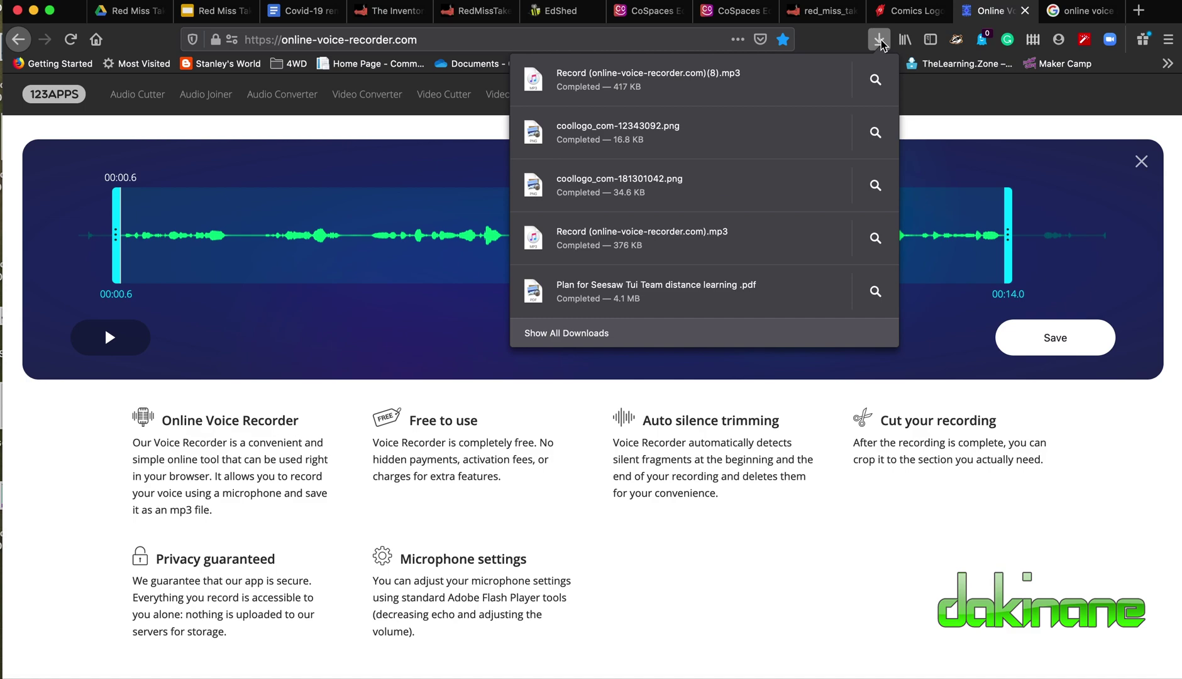
right_click(666, 83)
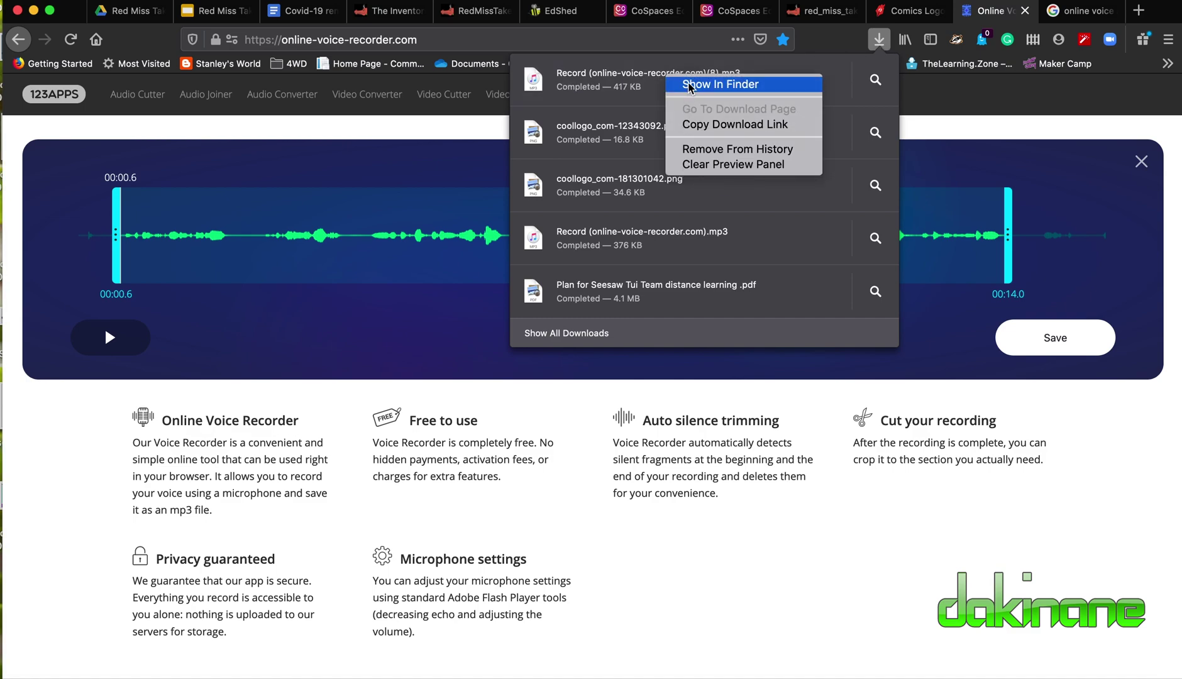
Rename the downloaded mp3 in Finder to 'Google Slides demo.mp3' and close the Downloads window
left_click(720, 85)
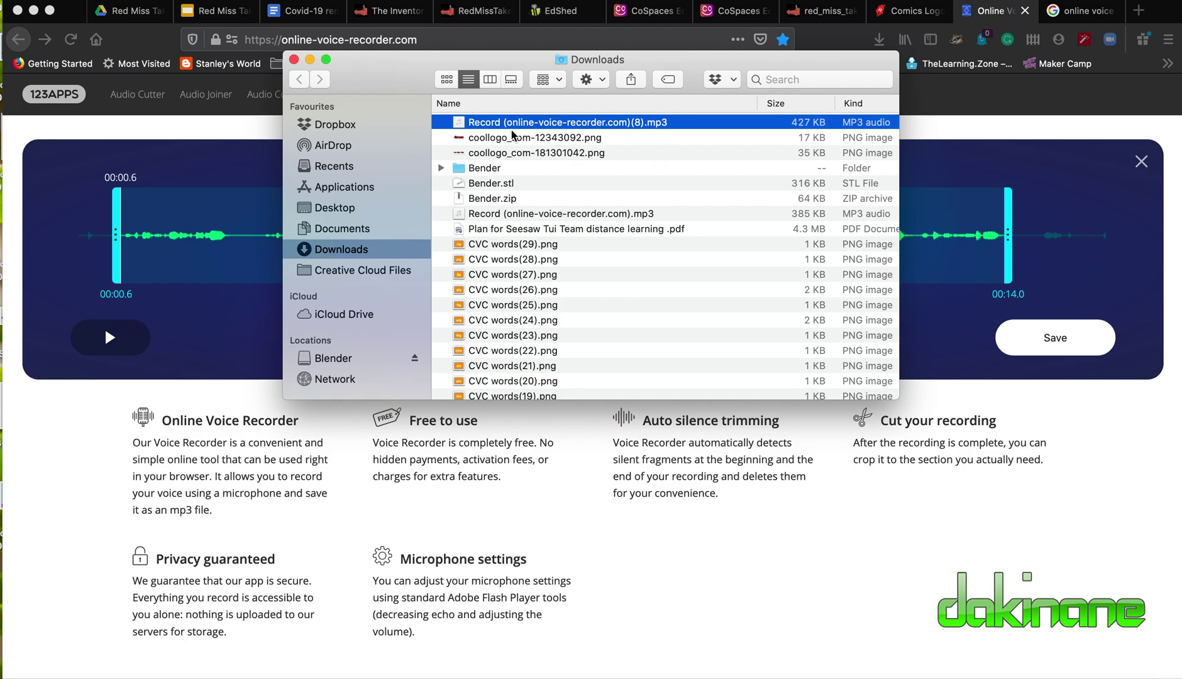
right_click(513, 123)
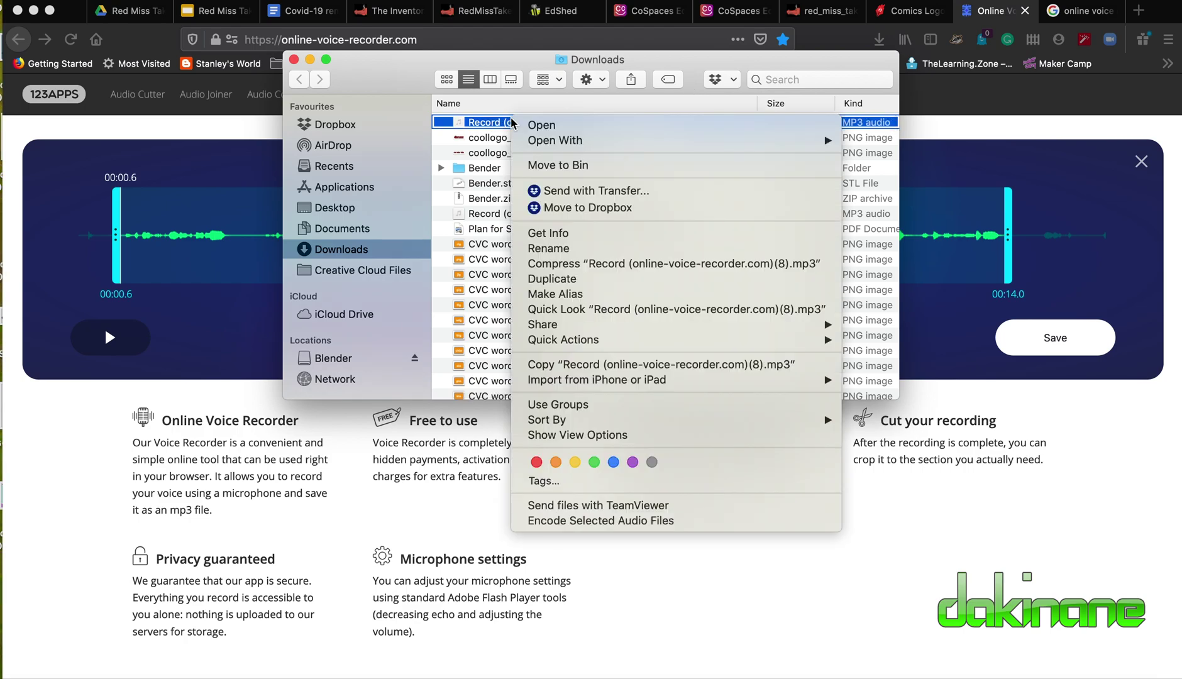
left_click(548, 249)
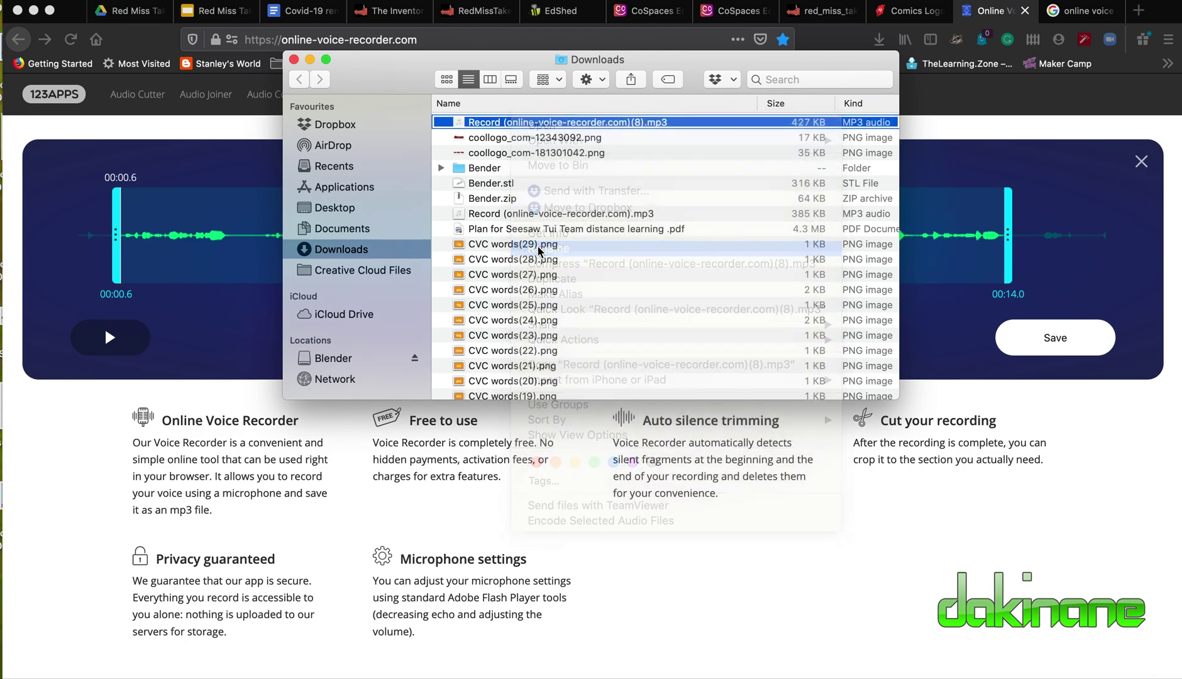
key("BackSpace")
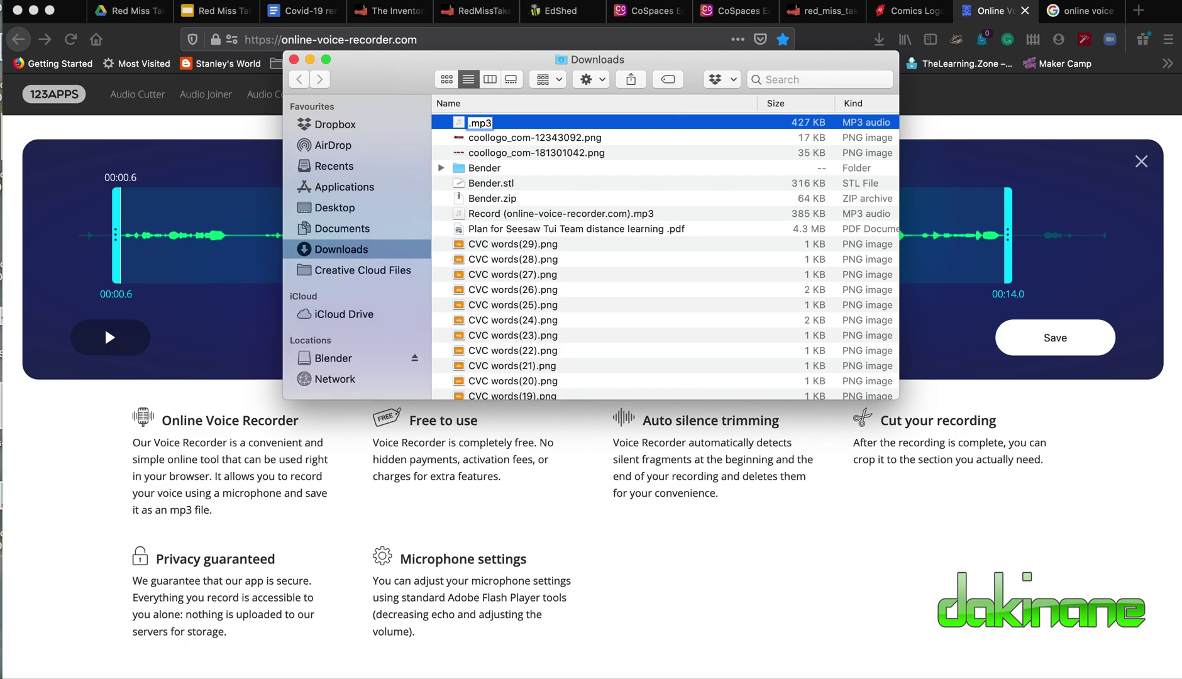
type("Google ")
type("Slides ")
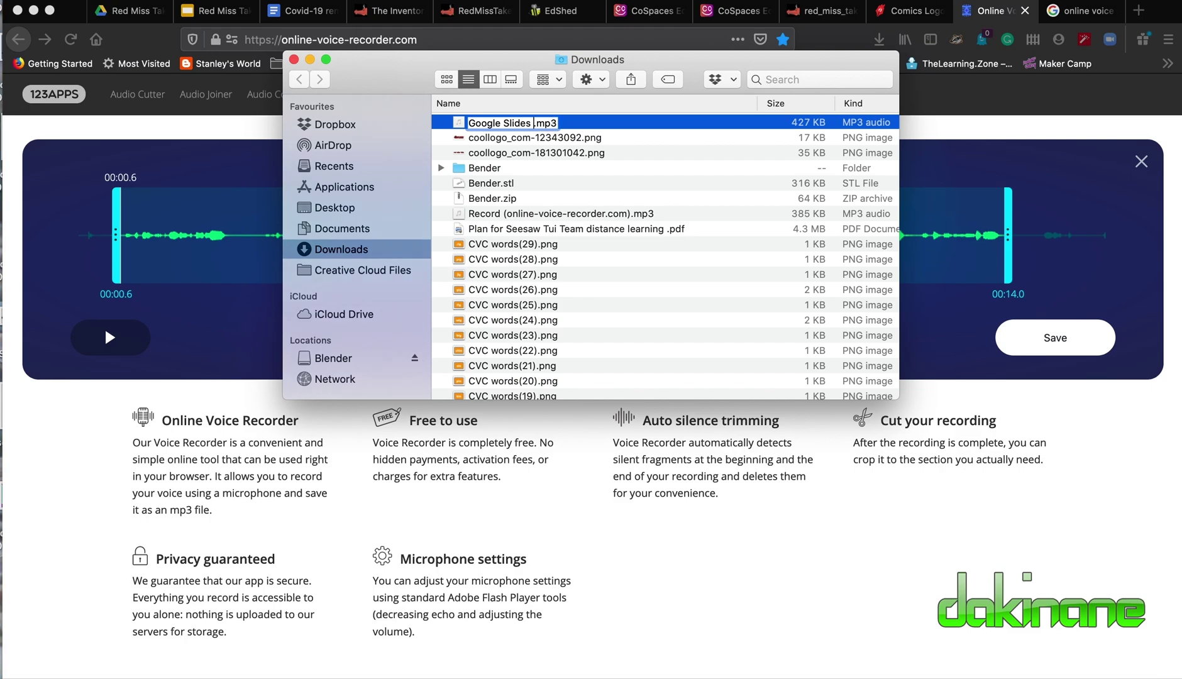
type("demo")
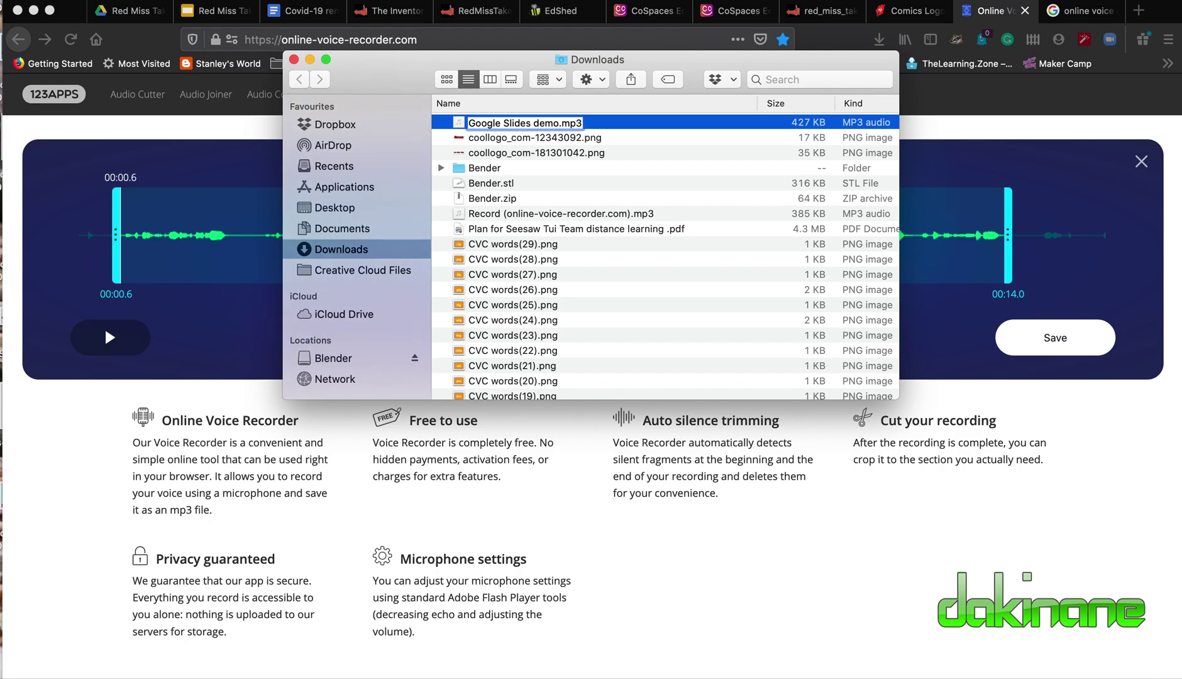
key("Return")
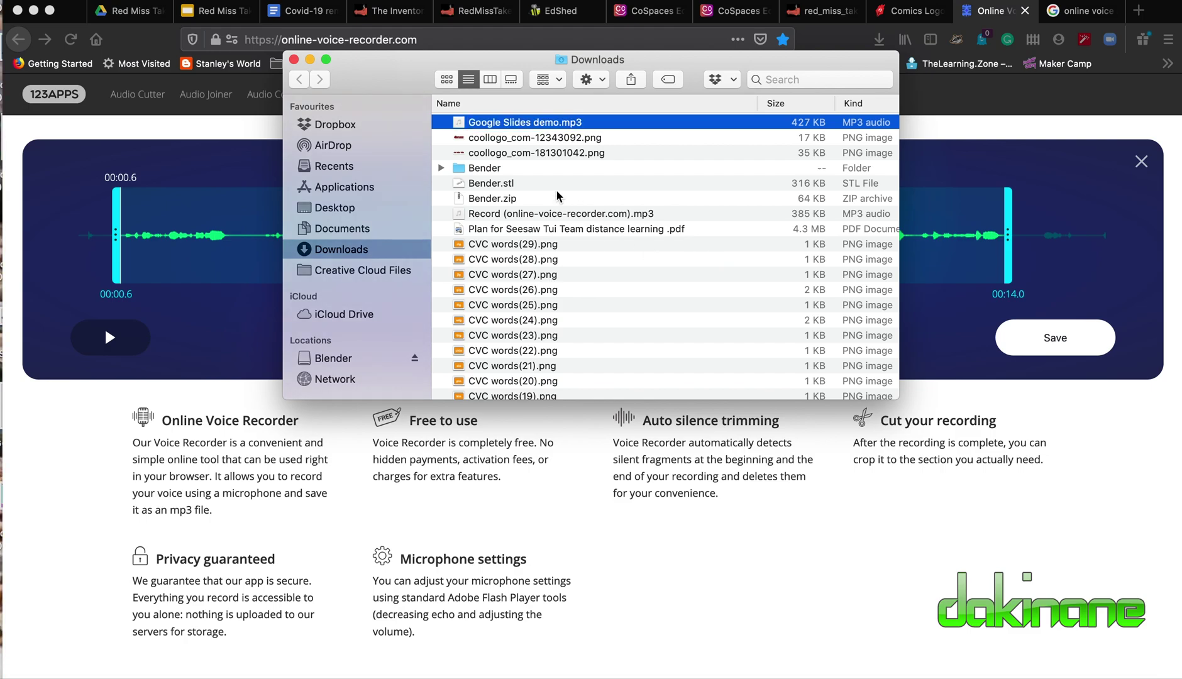
left_click(295, 61)
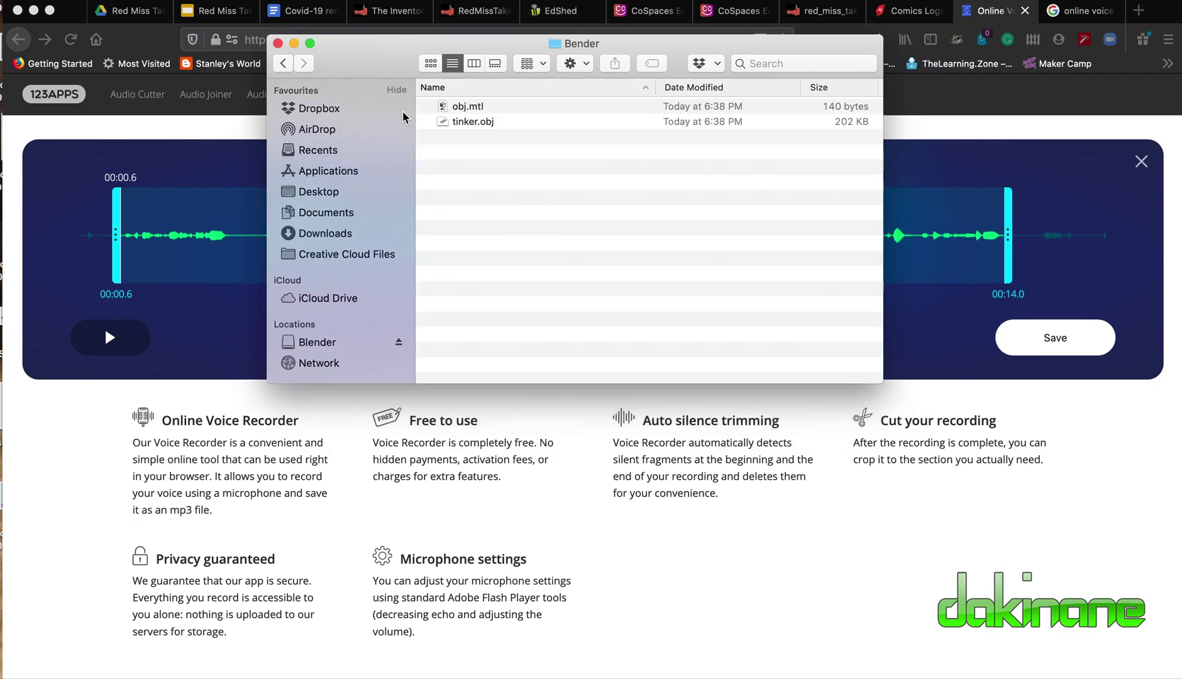
Close the remaining Bender Finder window
left_click(278, 43)
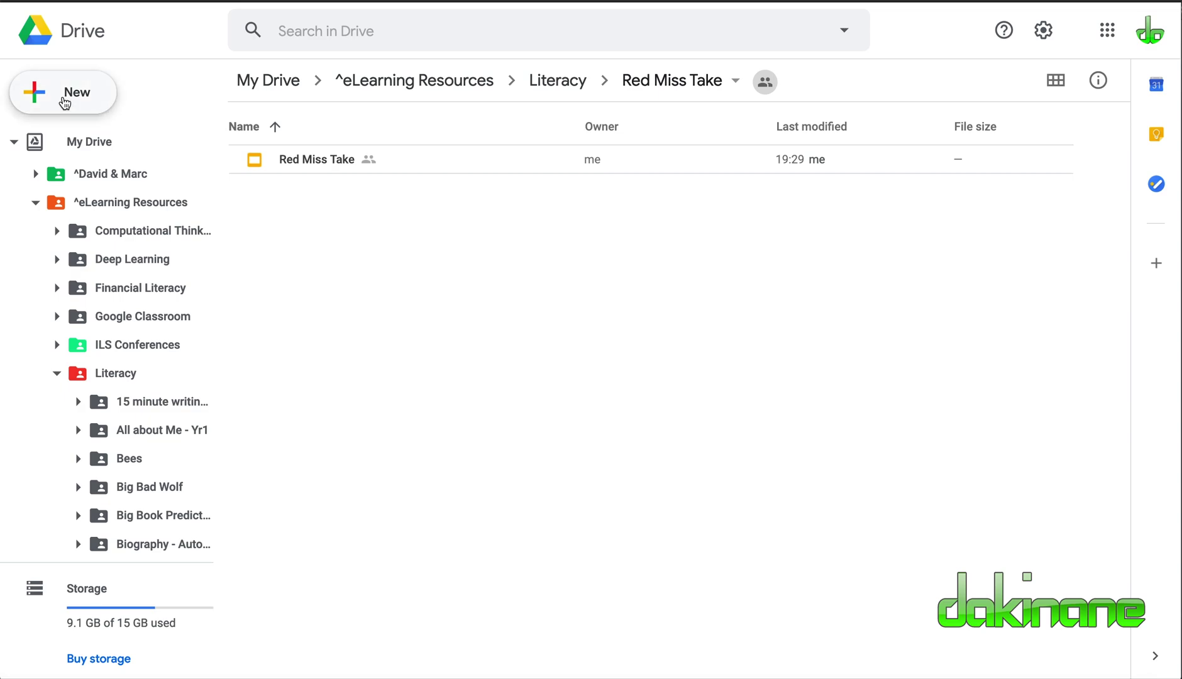
Upload Google Slides demo.mp3 from Downloads into the Red Miss Take folder
left_click(64, 95)
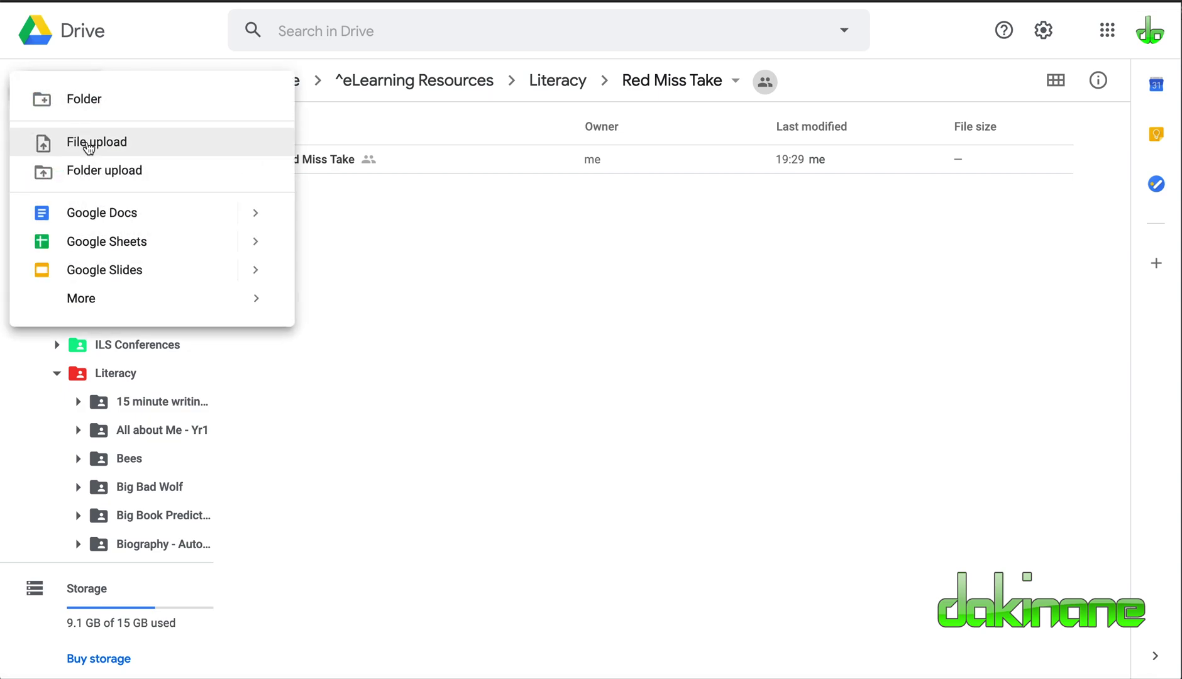
left_click(96, 142)
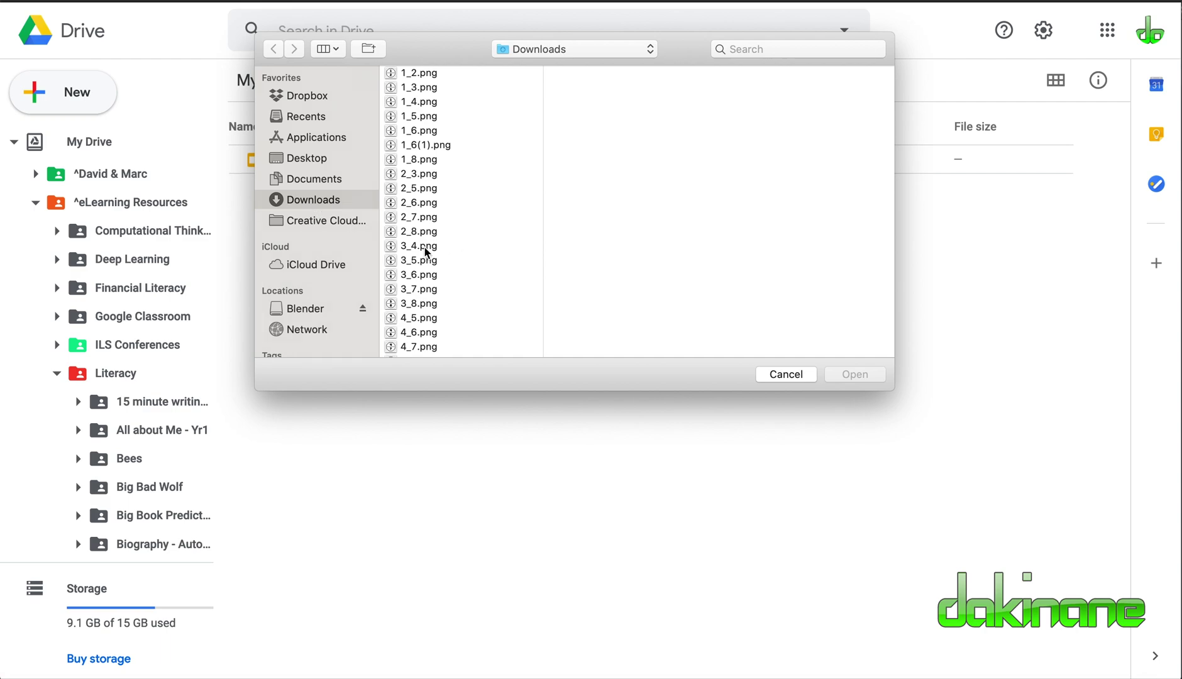
scroll(425, 252, "down", 10)
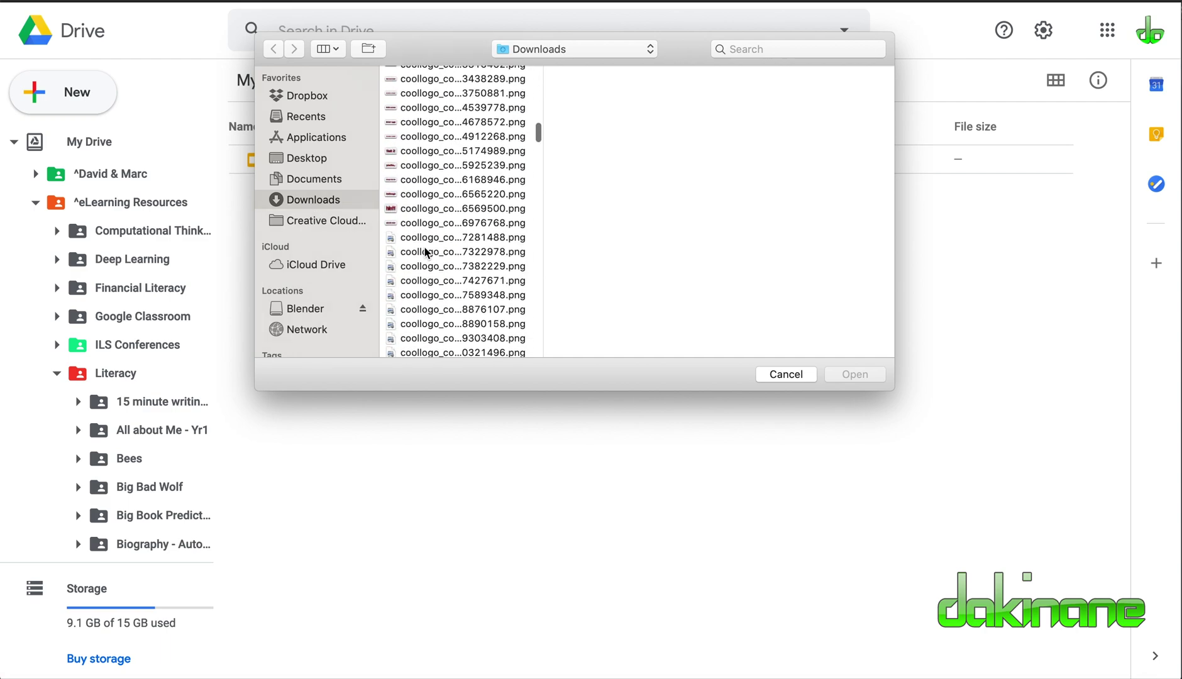
scroll(425, 252, "down", 5)
scroll(425, 252, "down", 10)
scroll(425, 252, "down", 10)
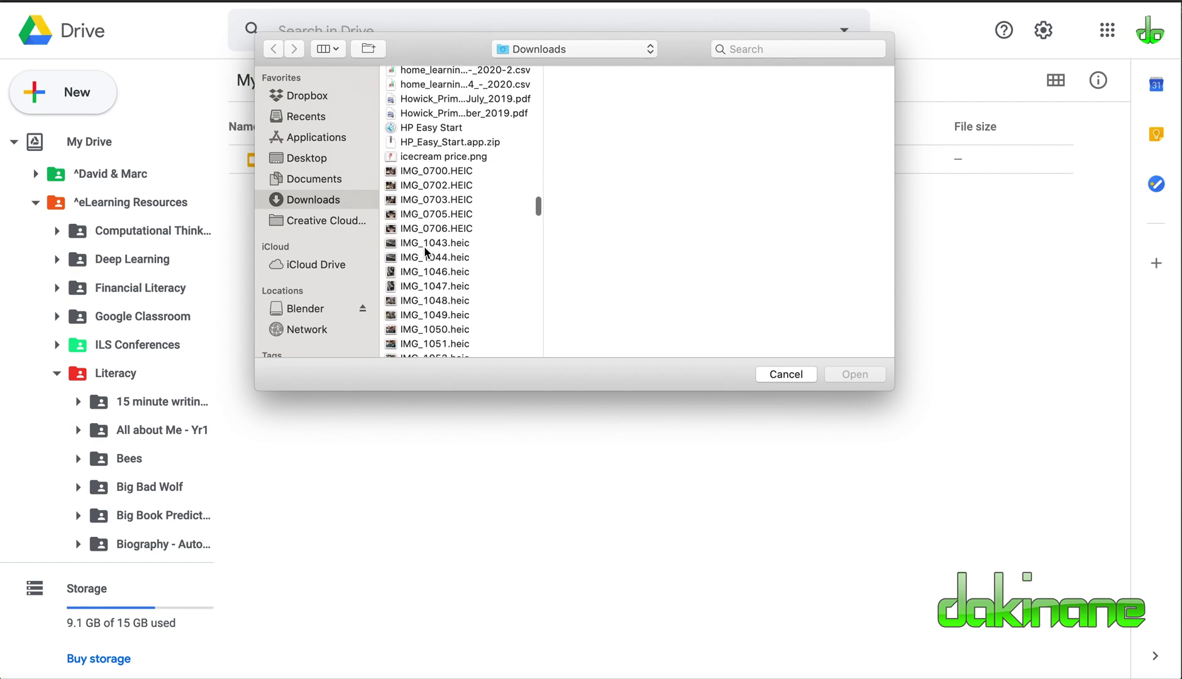
scroll(425, 252, "down", 2)
scroll(425, 252, "up", 1)
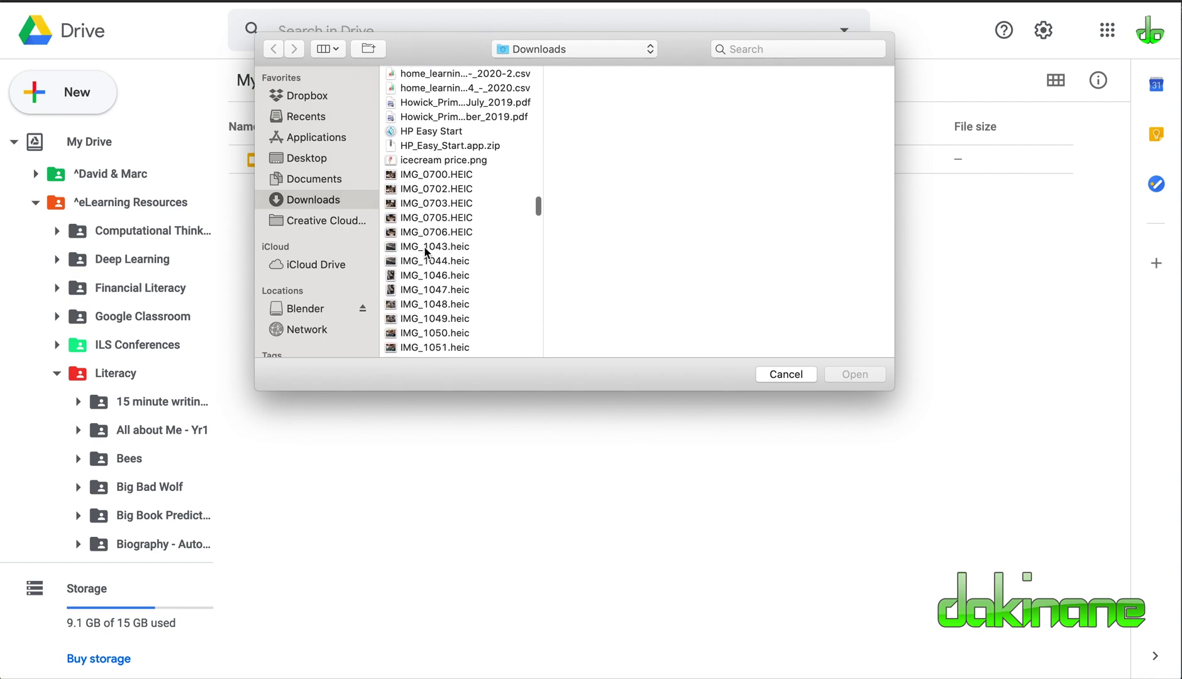
scroll(425, 252, "up", 5)
scroll(425, 253, "up", 5)
scroll(425, 253, "up", 3)
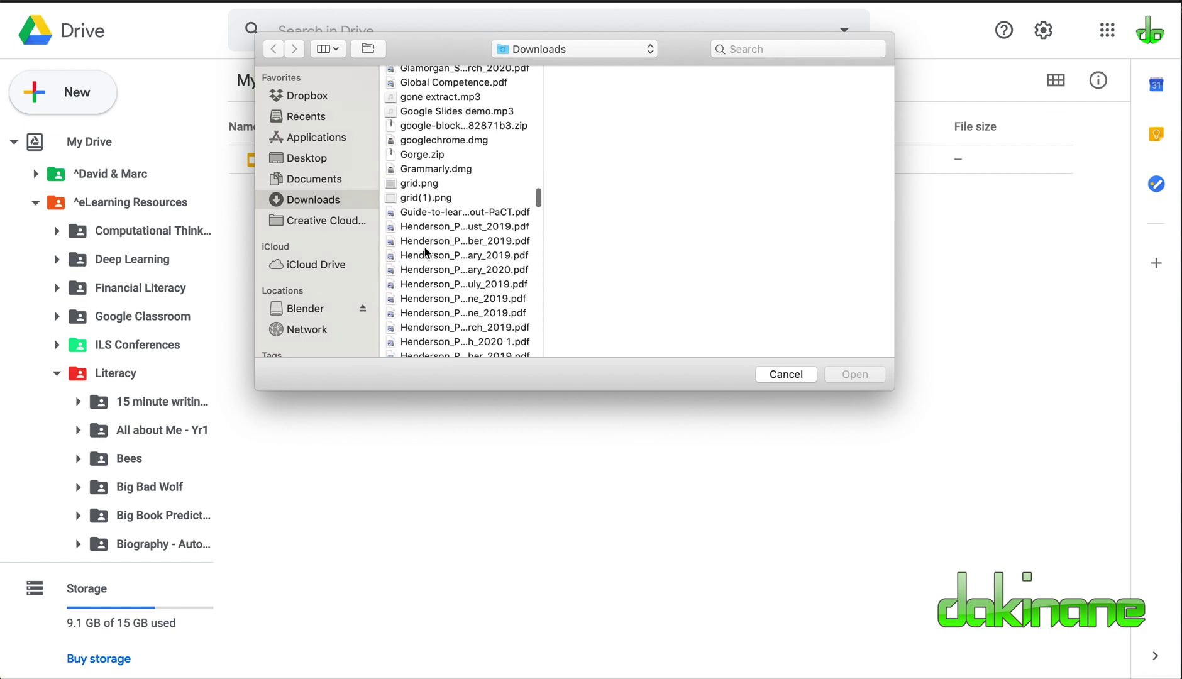
scroll(425, 252, "up", 2)
scroll(426, 252, "up", 2)
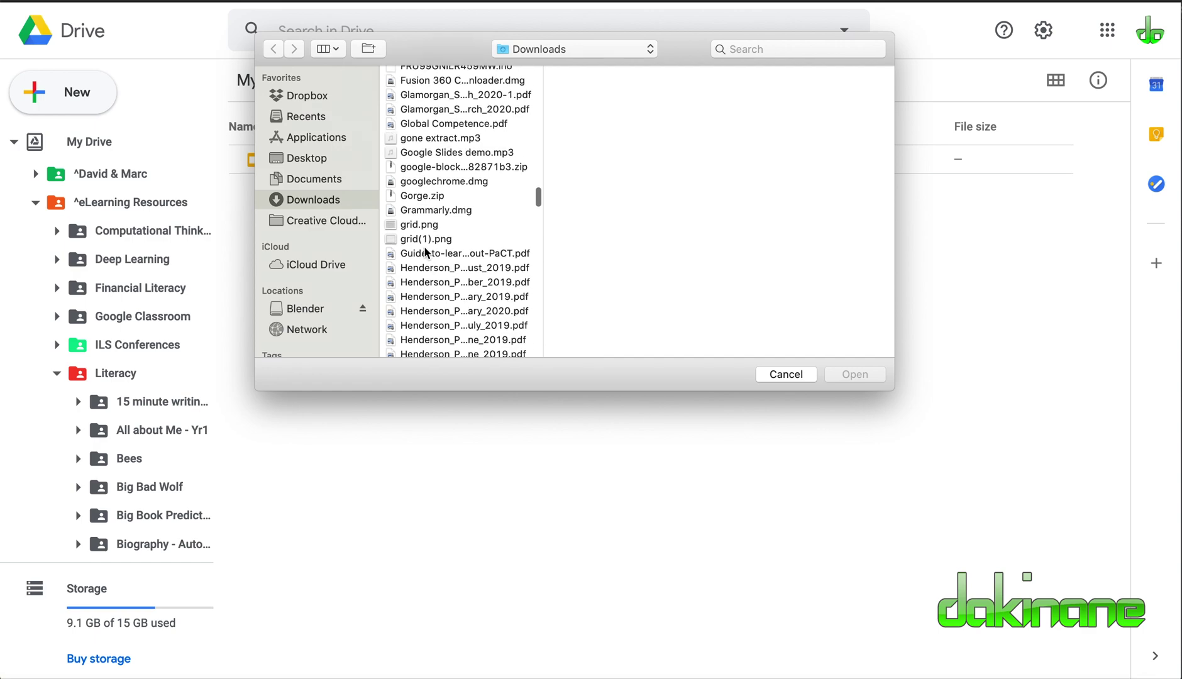
left_click(421, 154)
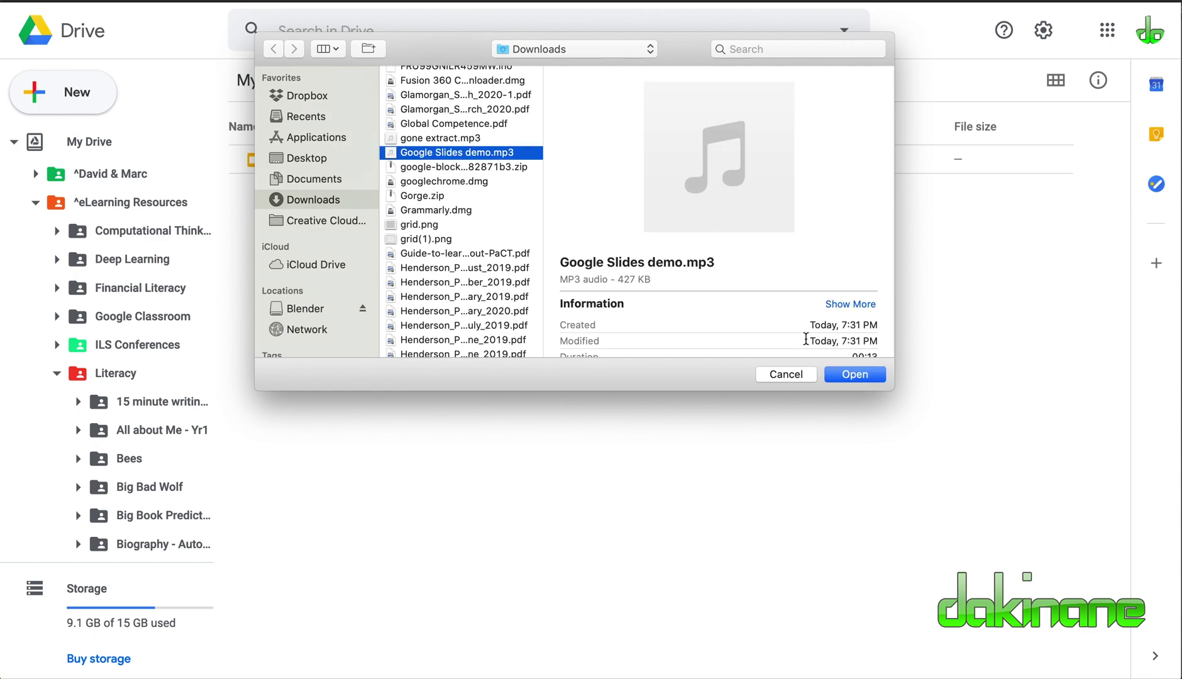
left_click(854, 374)
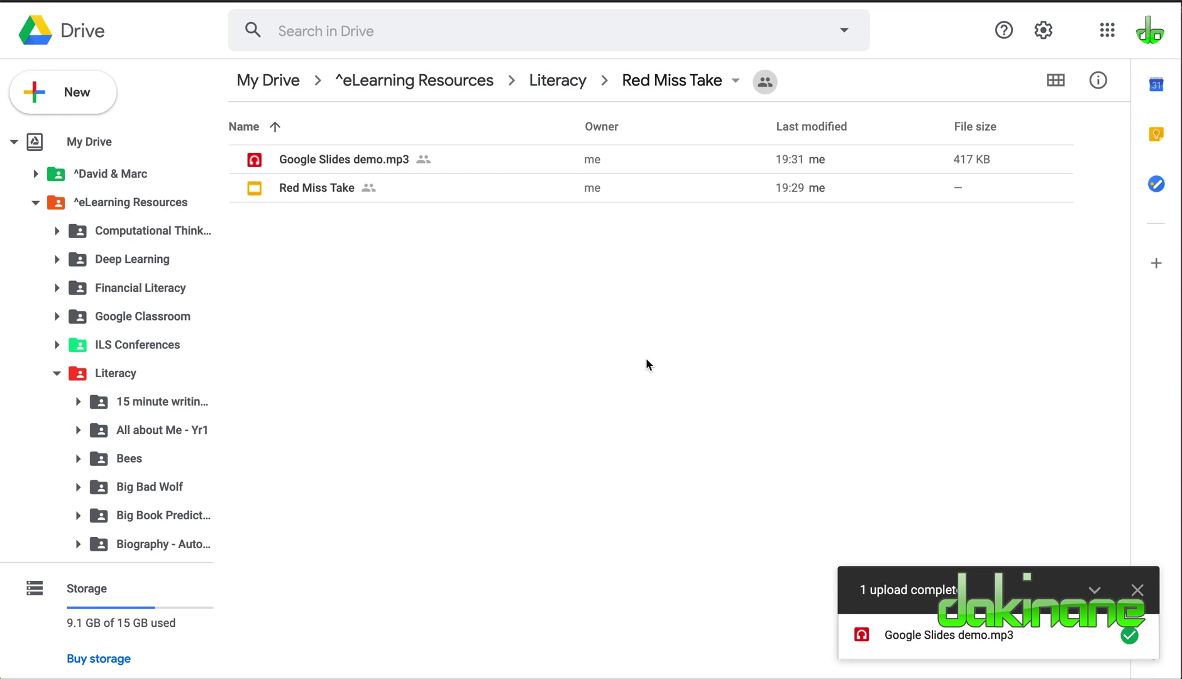
Dismiss the upload notice and deselect the instructions text on slide 2
left_click(1137, 590)
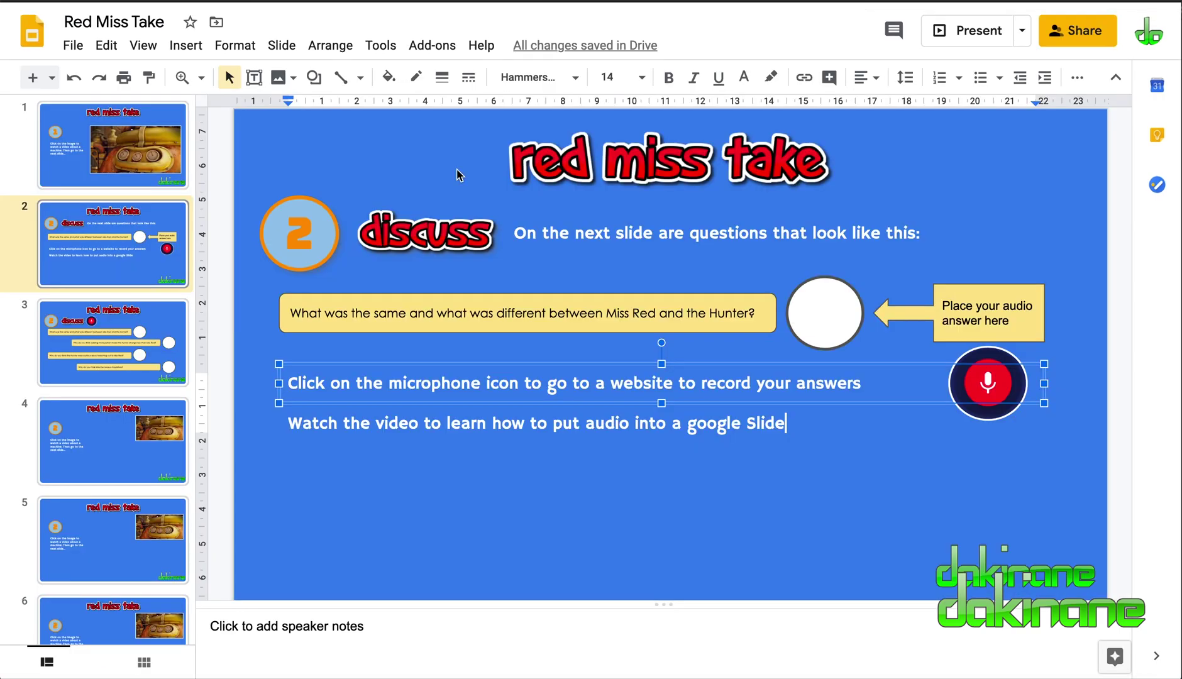
left_click(645, 277)
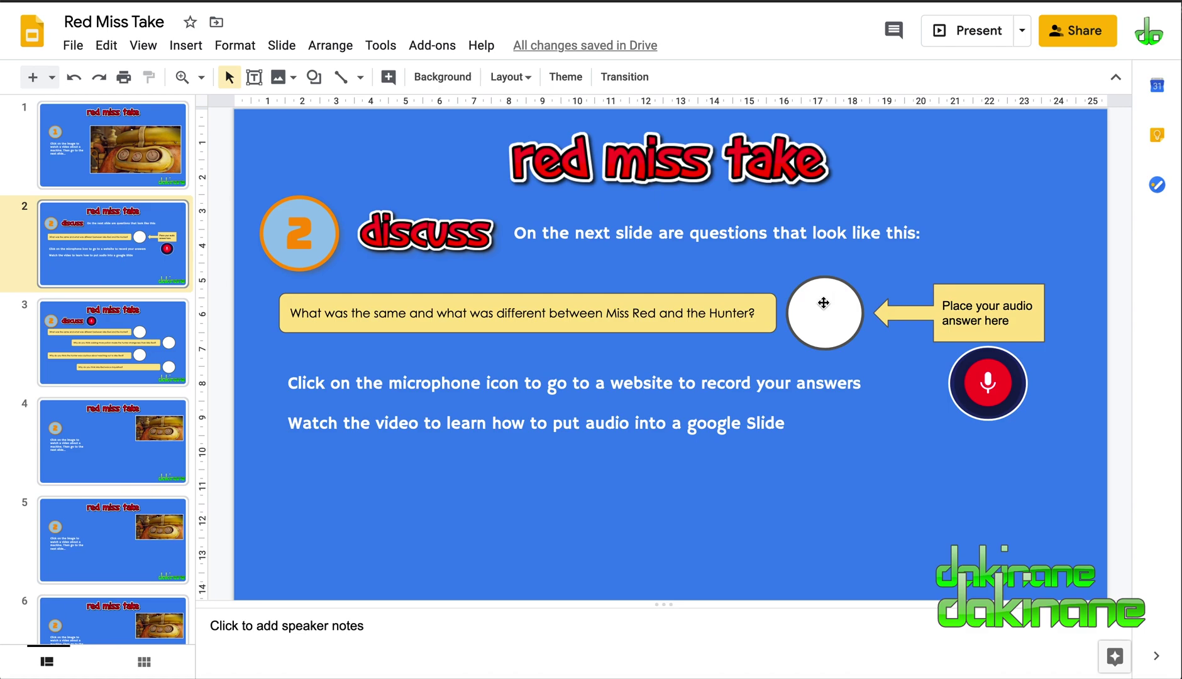
Choose the Google Slides demo recording from My Drive in the Insert Audio picker
left_click(187, 46)
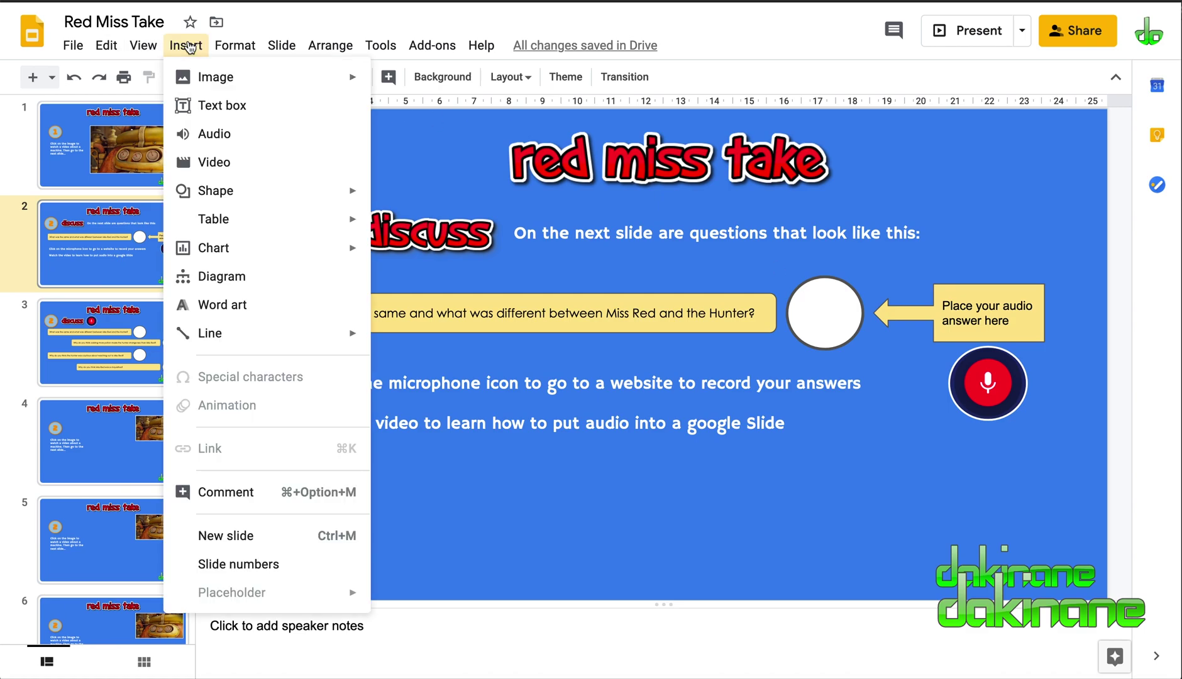
left_click(214, 134)
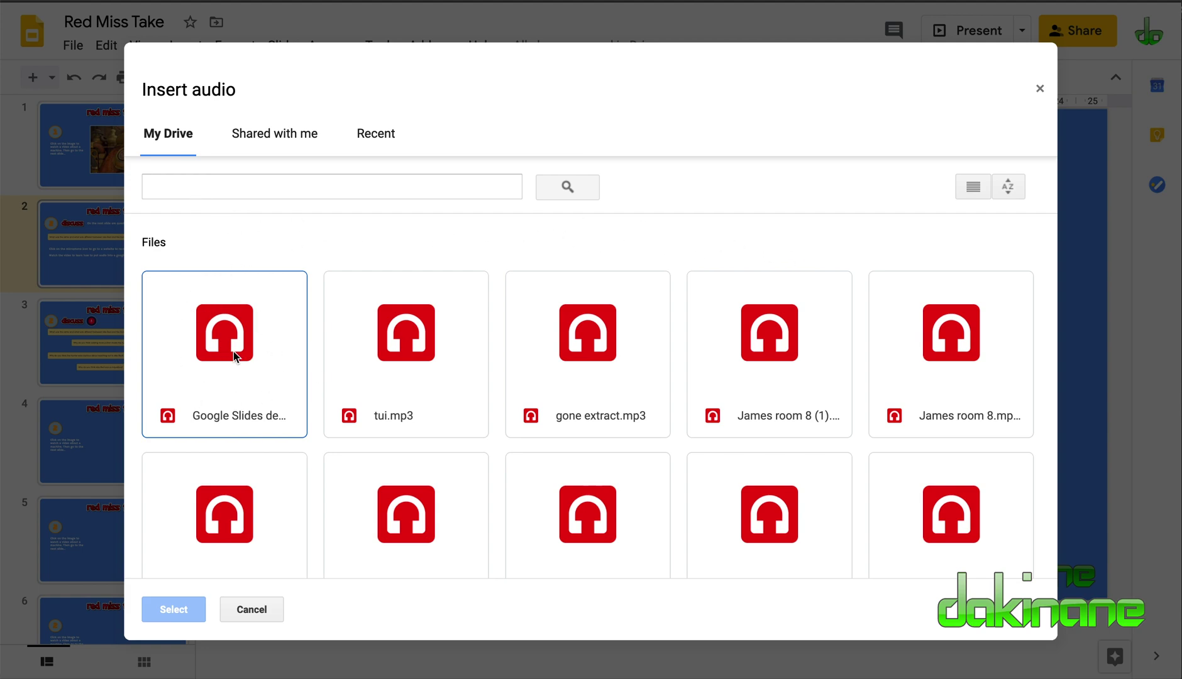
left_click(221, 322)
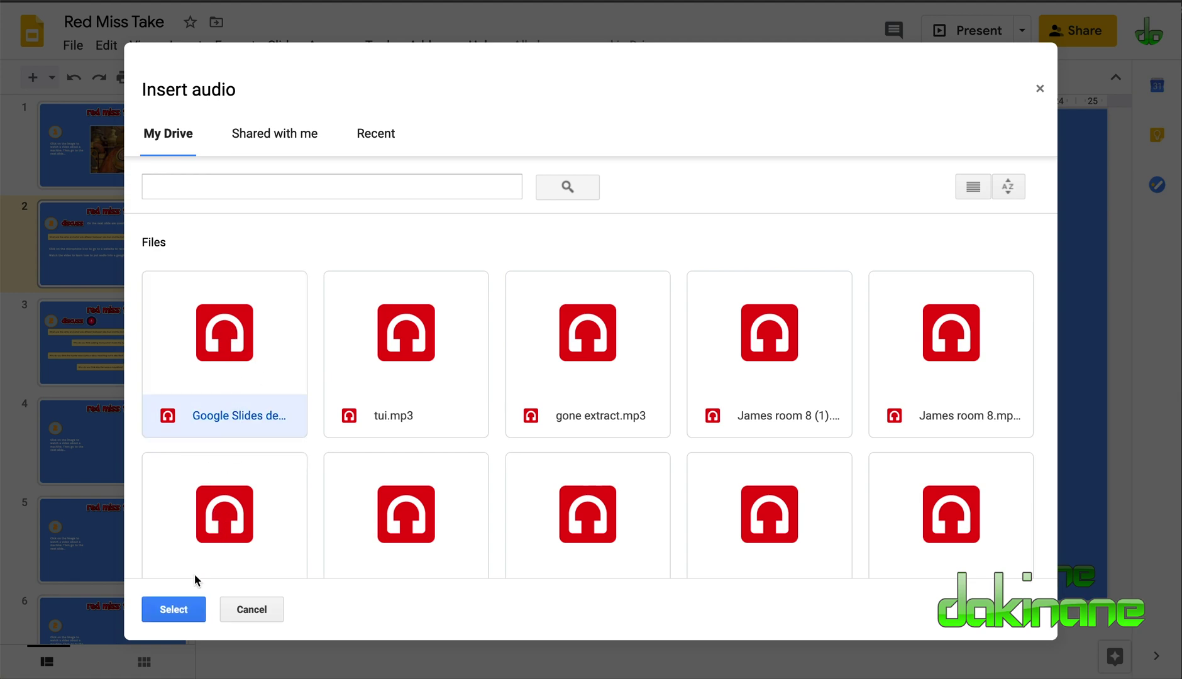
Insert the selected demo recording onto slide 2
left_click(174, 609)
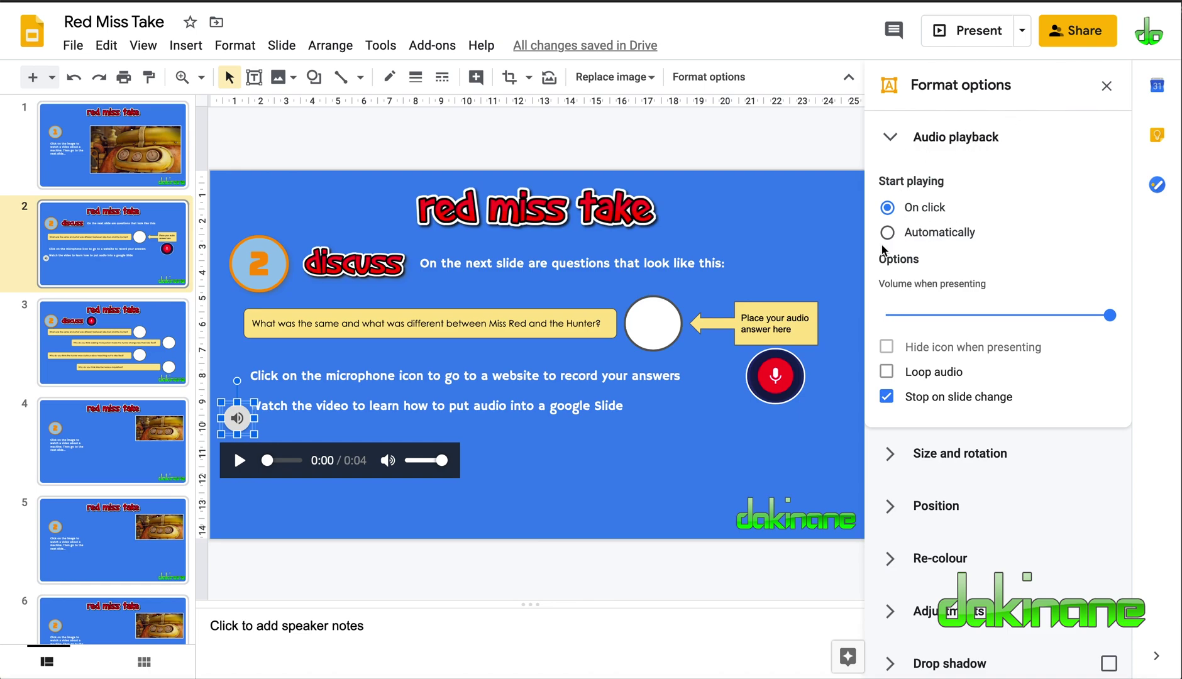
Close the playback settings and centre the audio icon inside the white answer circle
left_click(1107, 85)
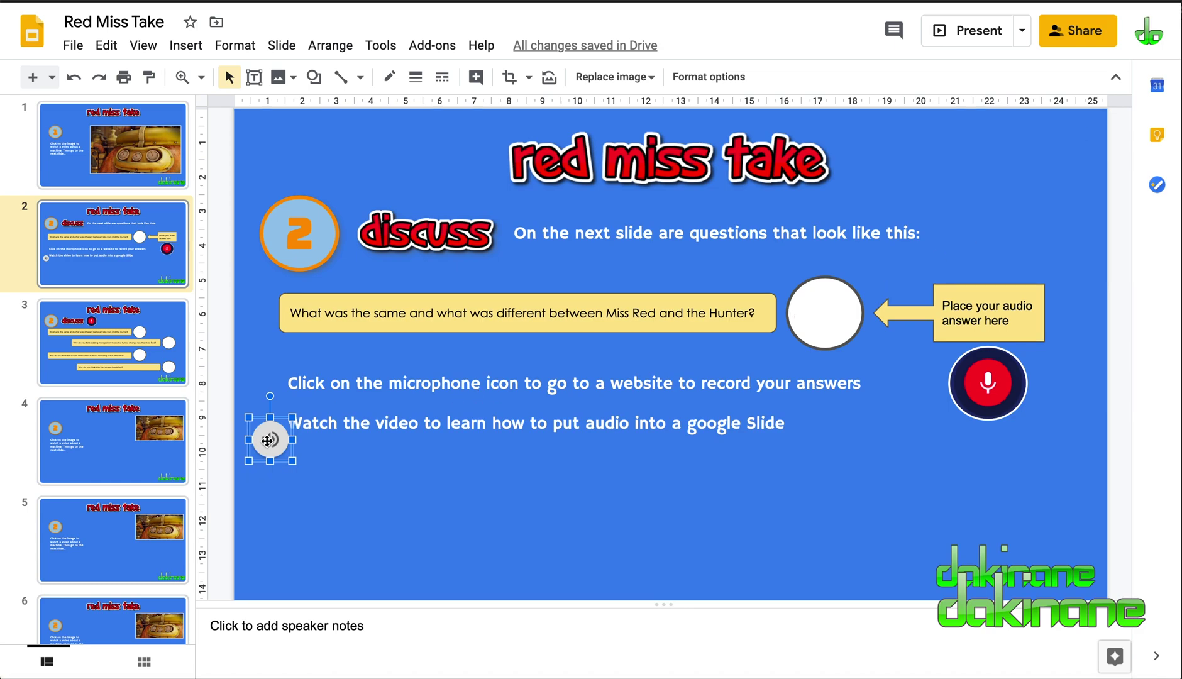
mouse_move(267, 440)
left_mouse_down()
mouse_move(629, 465)
mouse_move(831, 358)
left_mouse_up()
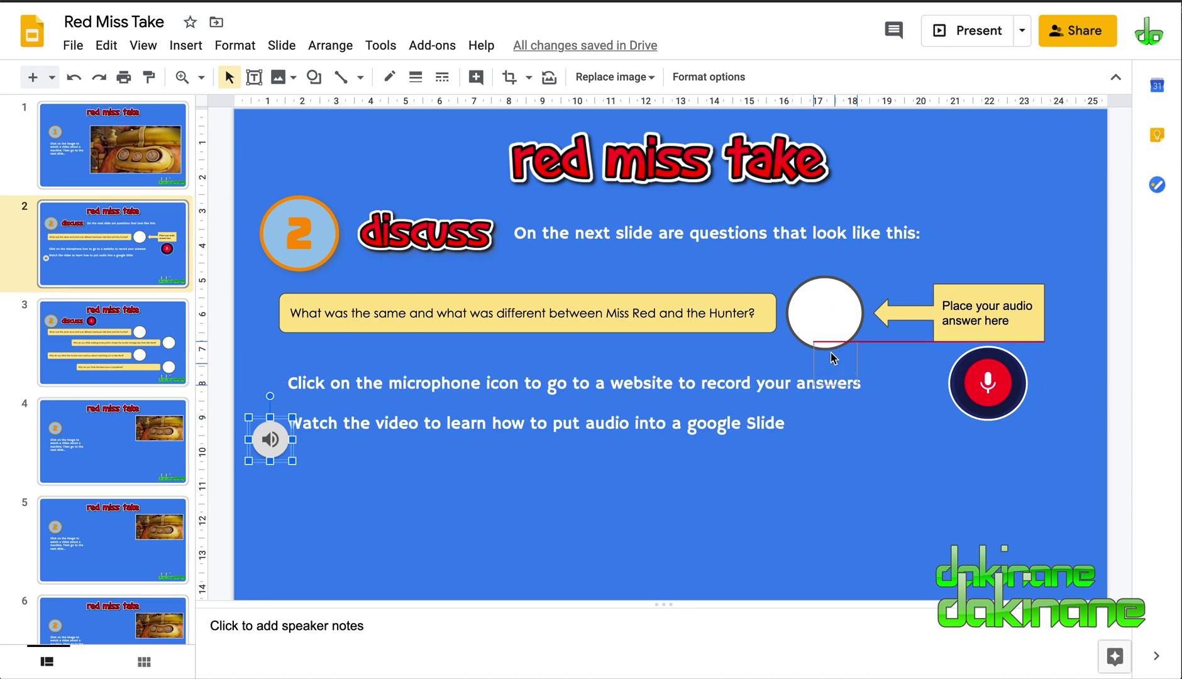
left_click_drag(831, 357, 823, 315)
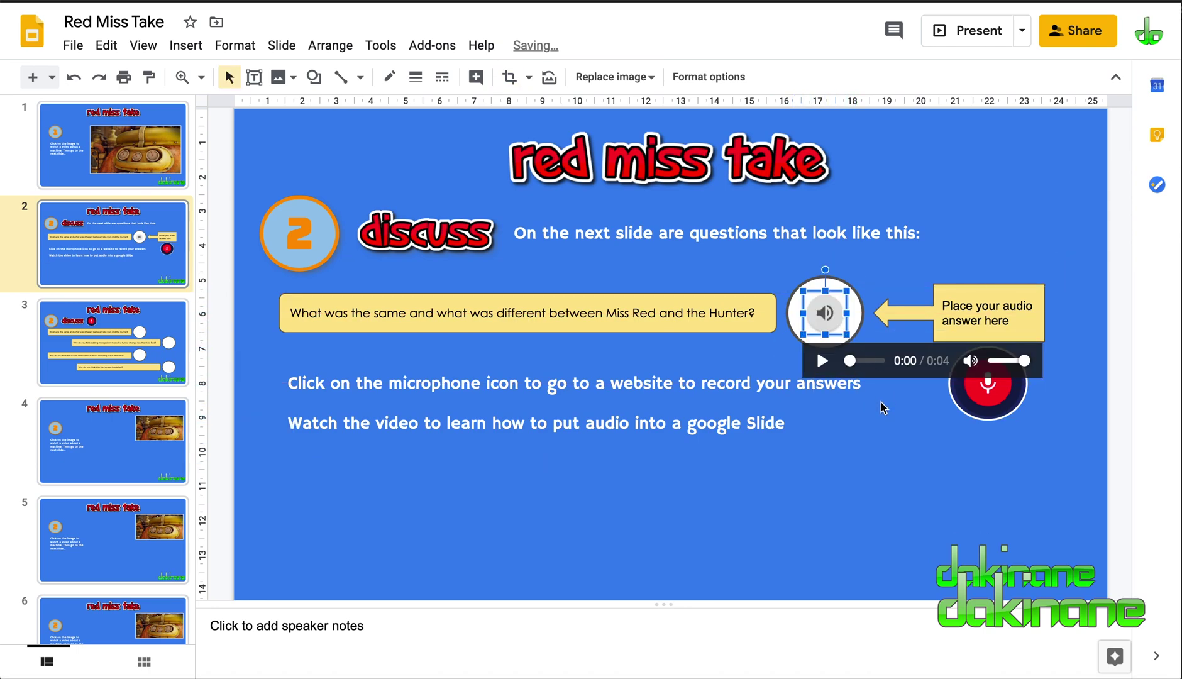
left_click(890, 440)
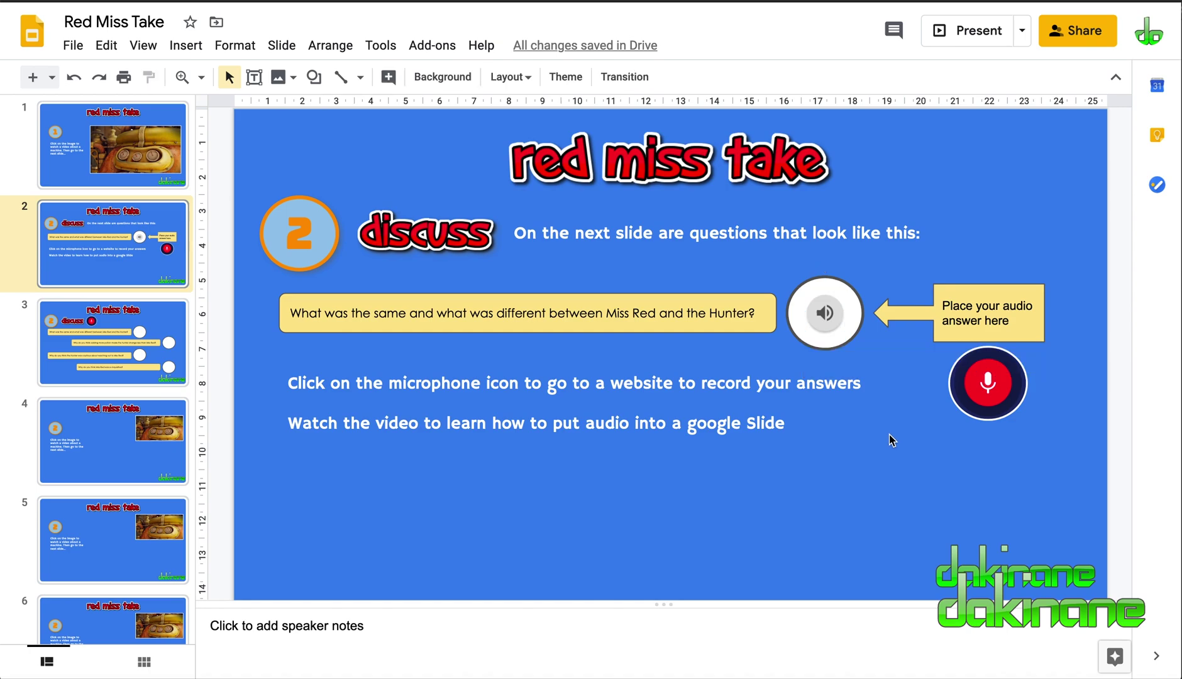
left_click(839, 328)
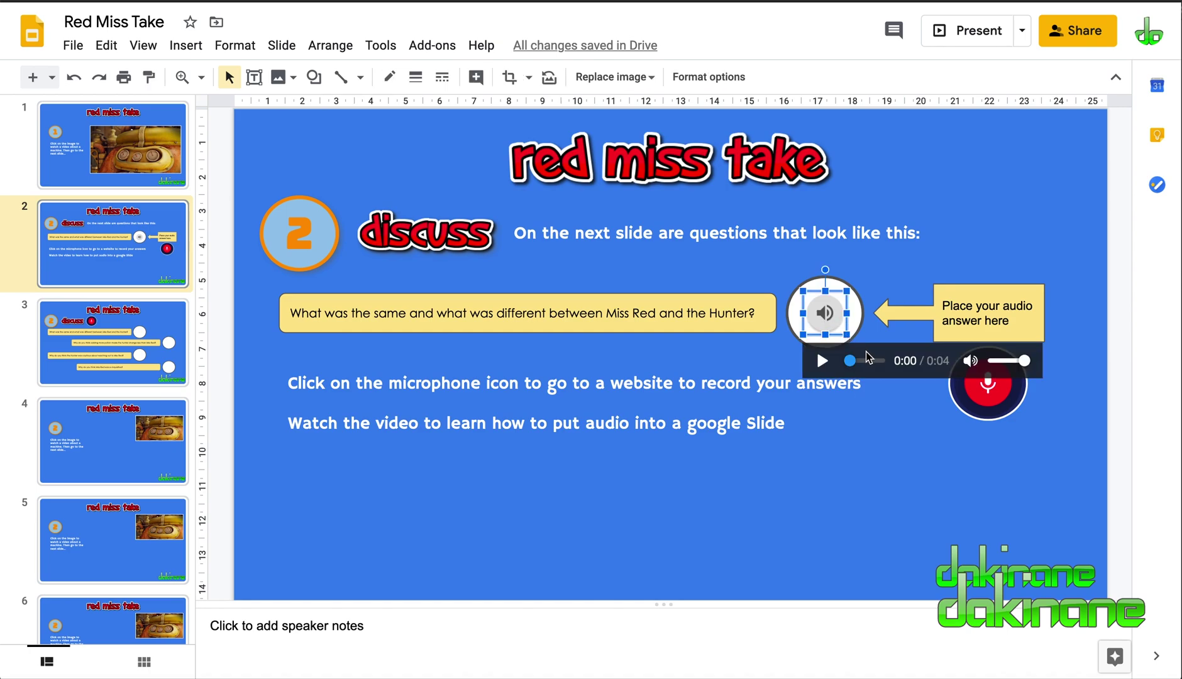
left_click(875, 416)
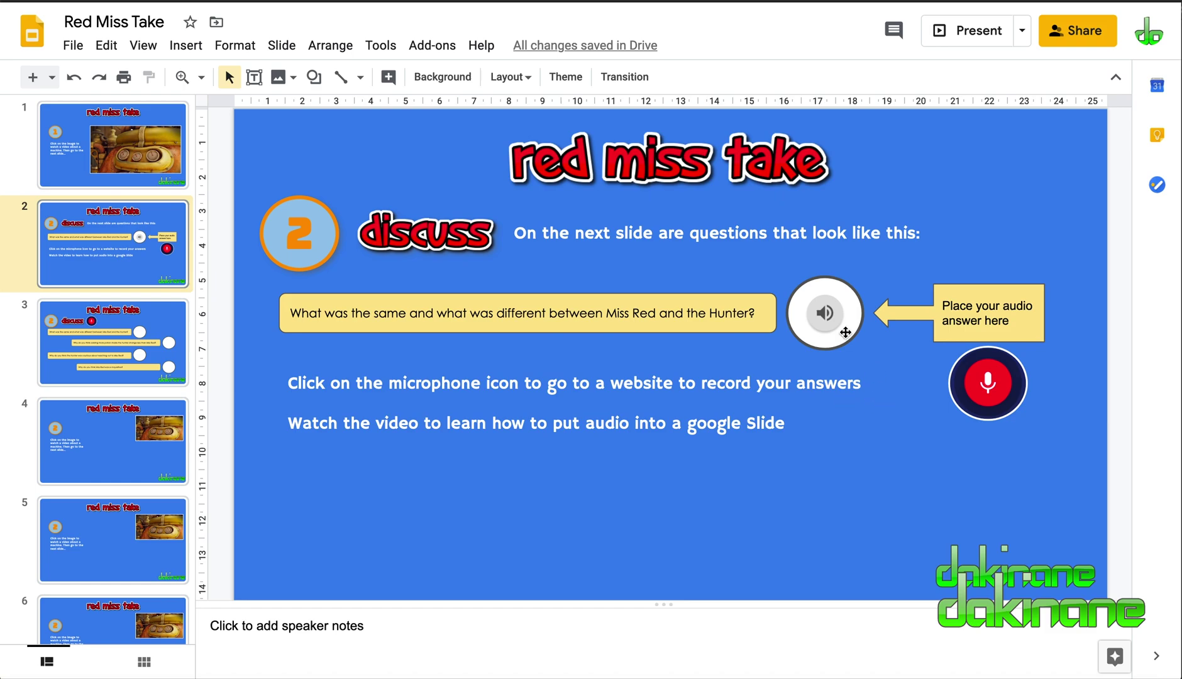
left_click_drag(819, 318, 824, 318)
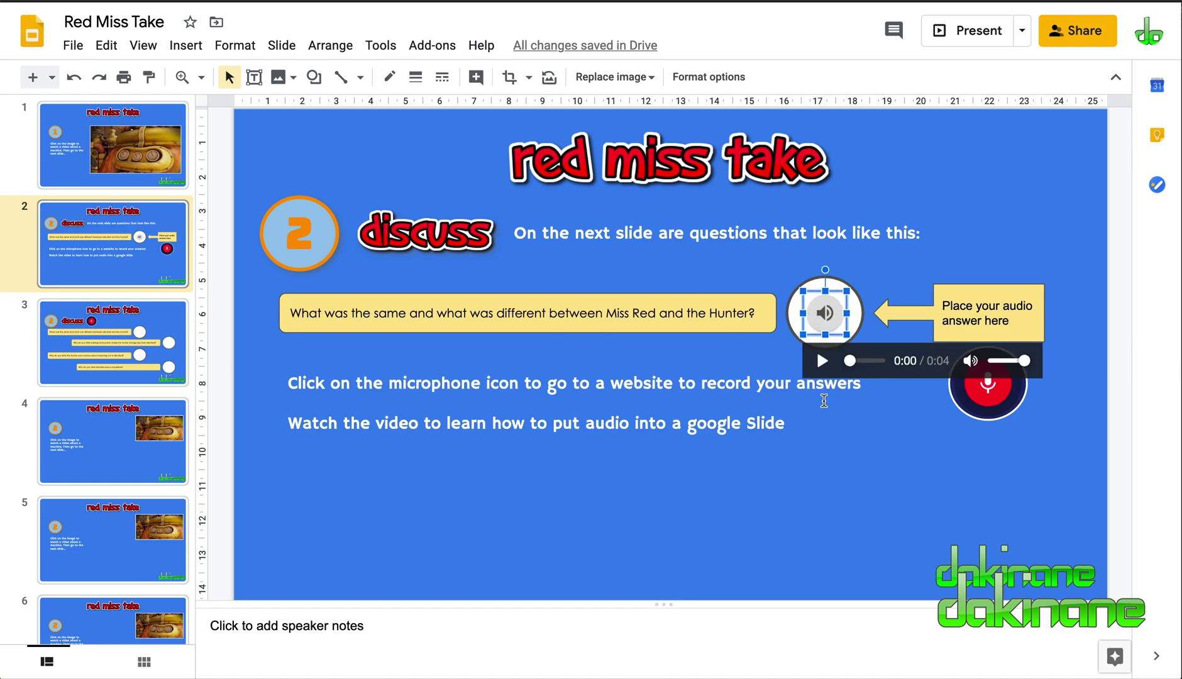
left_click(825, 462)
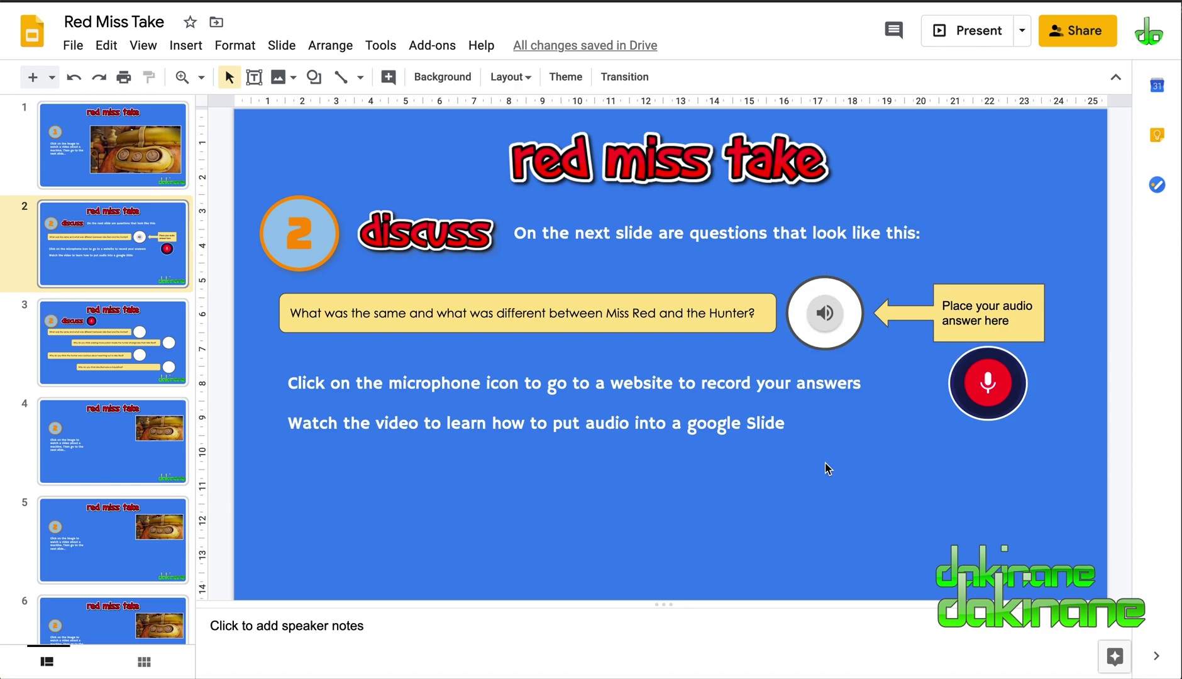